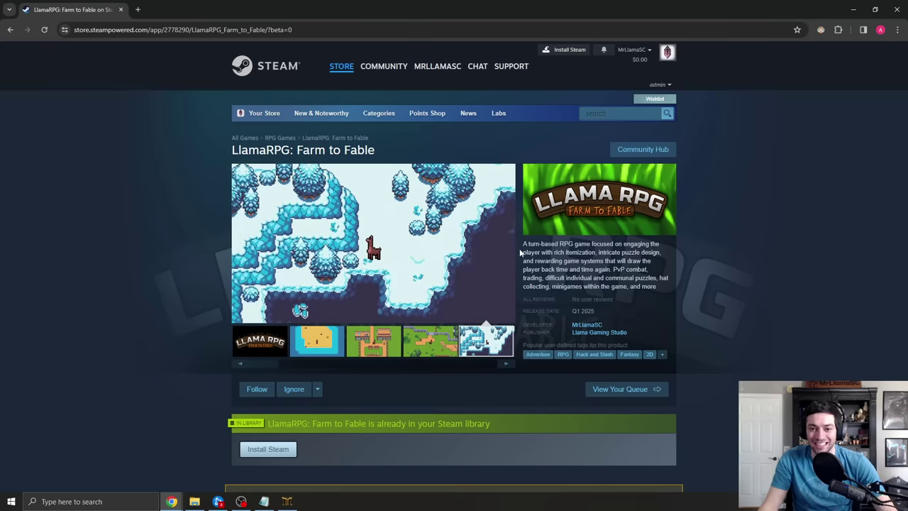
Read through the game description and recommended system requirements, highlighting passages
left_click_drag(520, 253, 653, 280)
left_click(654, 280)
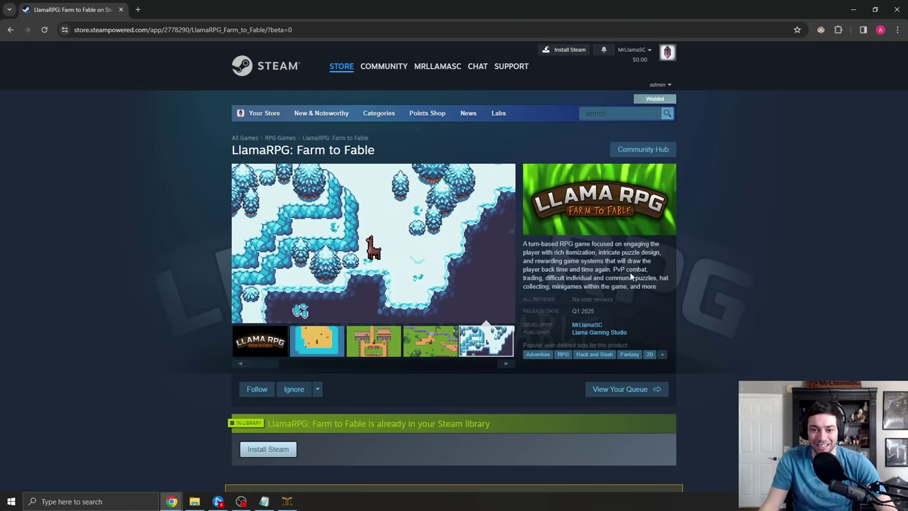
scroll(707, 289, "down", 5)
scroll(706, 288, "down", 5)
scroll(706, 289, "down", 3)
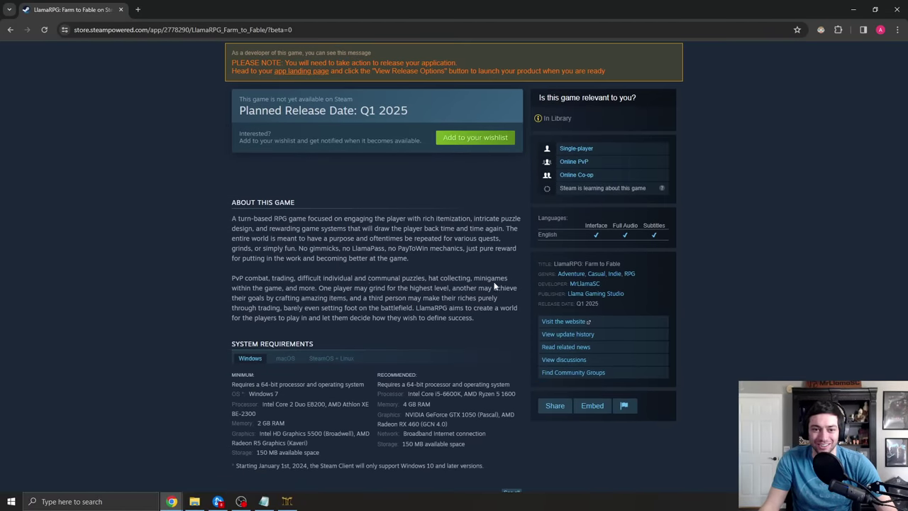
scroll(728, 341, "down", 3)
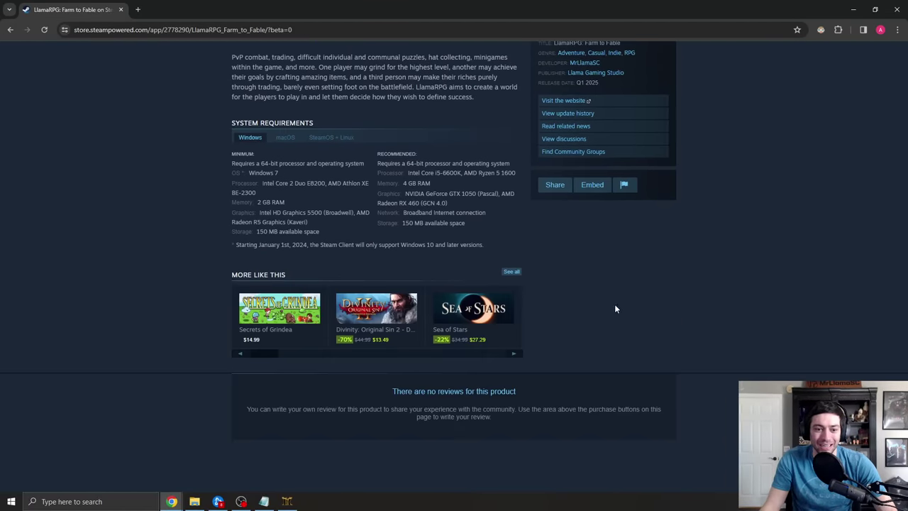
left_click_drag(406, 170, 469, 223)
left_click(463, 210)
scroll(727, 250, "up", 5)
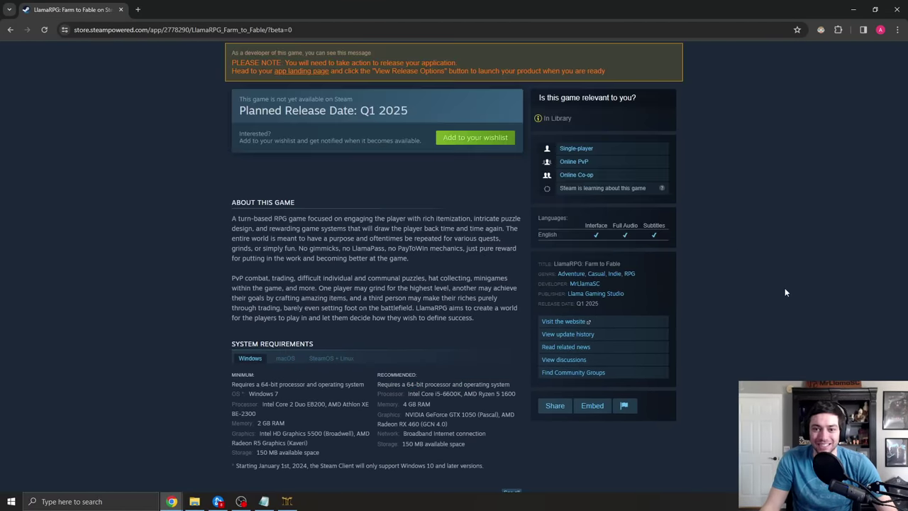
scroll(785, 287, "down", 2)
scroll(719, 283, "down", 1)
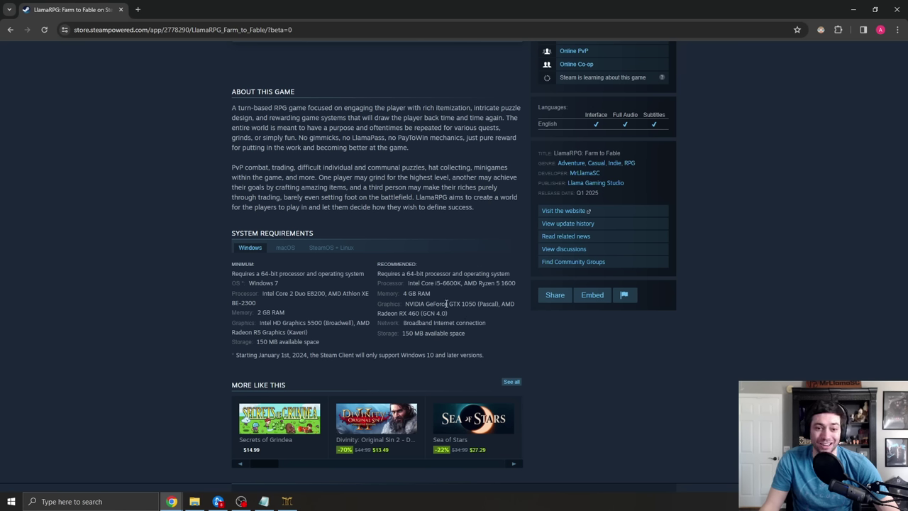
Check the minimum processor requirement and wishlist LlamaRPG: Farm to Fable
left_click_drag(263, 293, 342, 301)
left_click(312, 313)
left_click(288, 315)
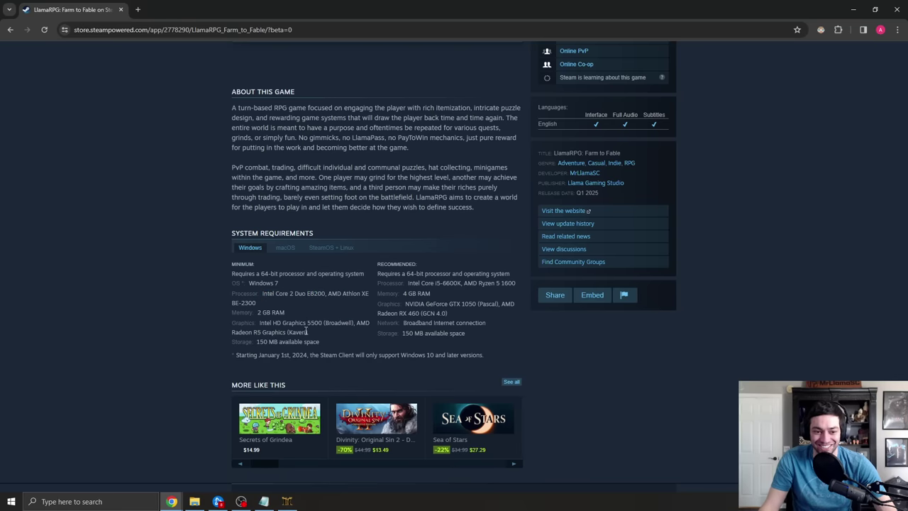
scroll(426, 284, "up", 10)
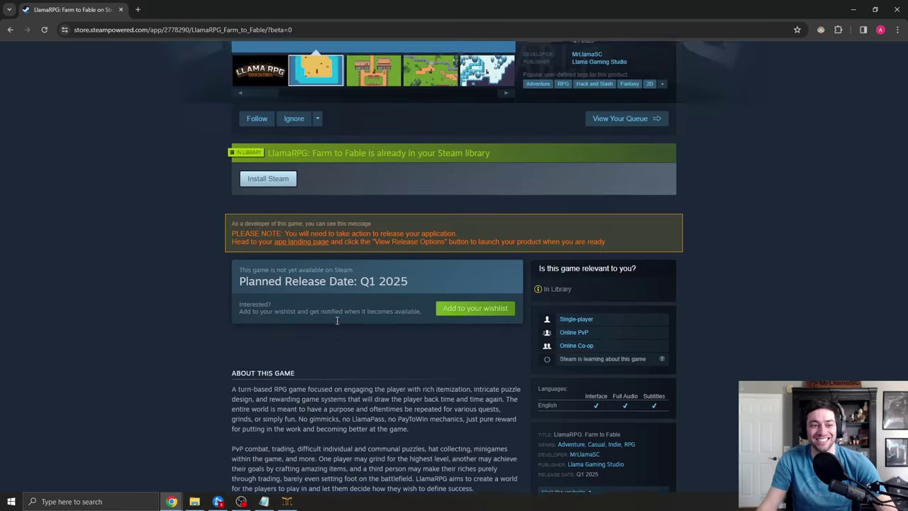
scroll(665, 339, "up", 3)
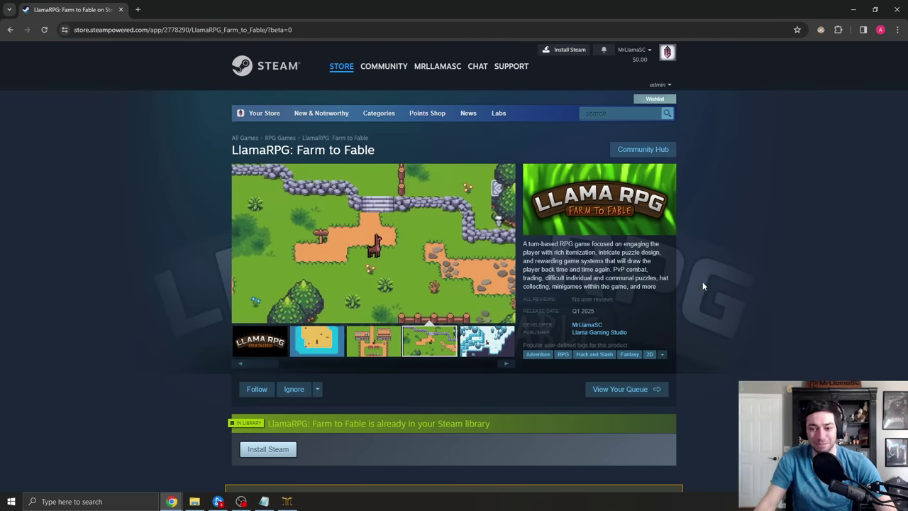
scroll(712, 281, "down", 3)
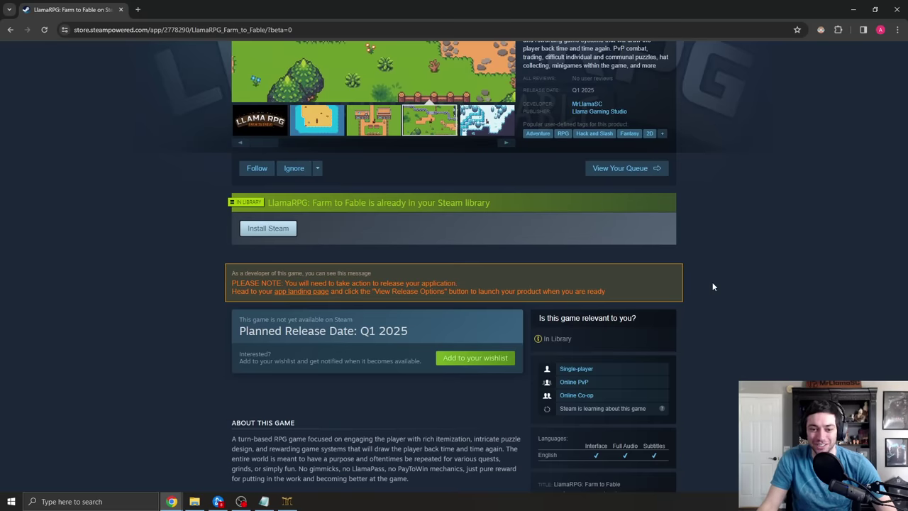
left_click(476, 358)
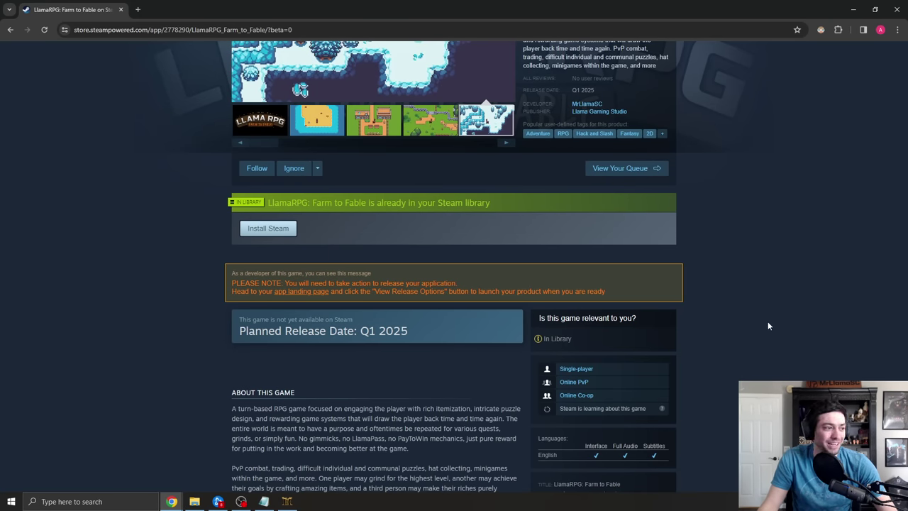
scroll(768, 322, "up", 4)
scroll(781, 319, "up", 4)
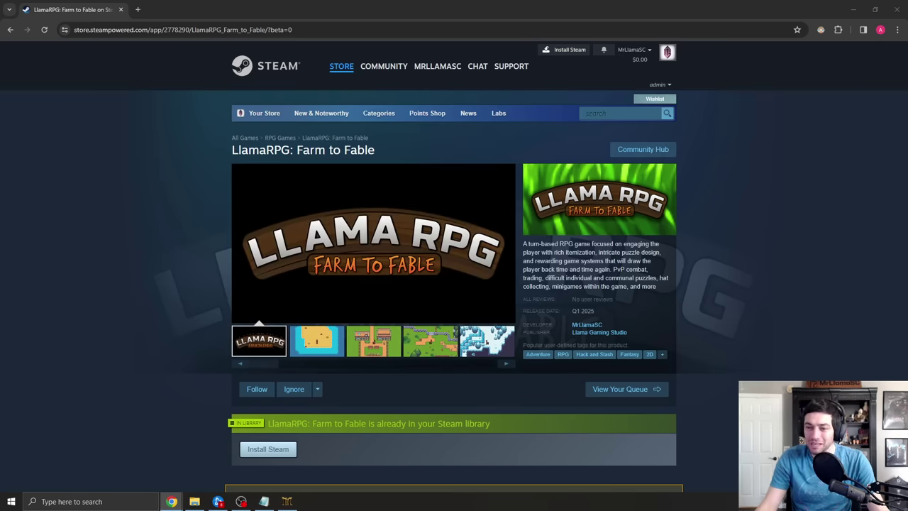
Merge the LlamaRPG Master Document window into the main browser as a tab
left_click_drag(562, 510, 562, 215)
left_click_drag(631, 222, 412, 11)
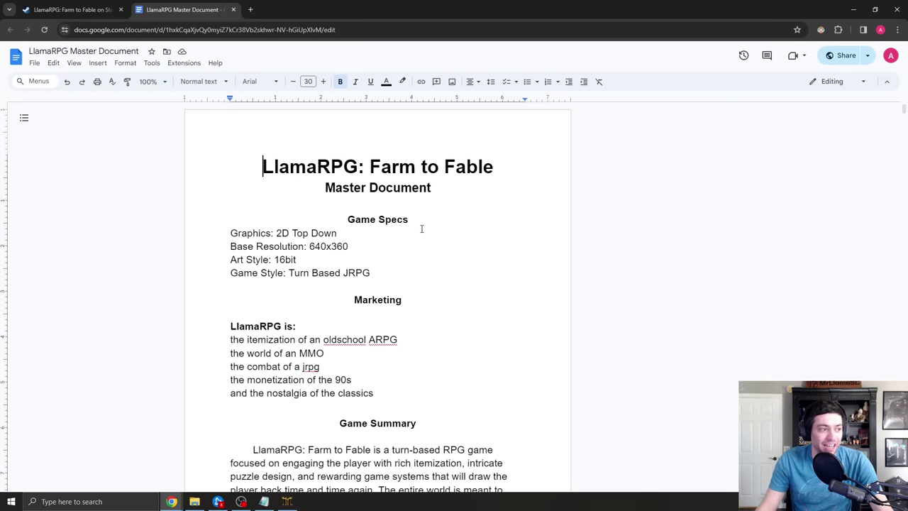
scroll(424, 234, "down", 8)
scroll(424, 234, "down", 8)
scroll(425, 235, "down", 3)
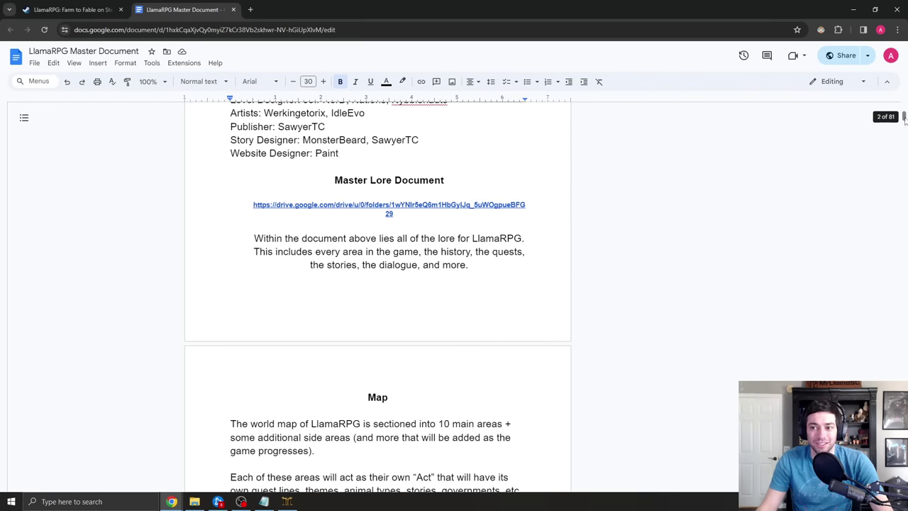
mouse_move(904, 115)
left_mouse_down()
mouse_move(904, 312)
mouse_move(904, 255)
mouse_move(904, 298)
left_mouse_up()
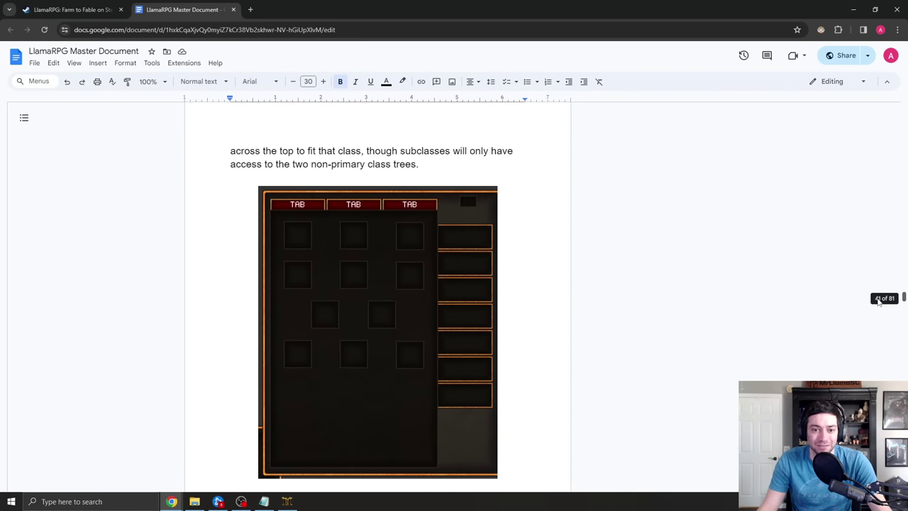
scroll(532, 269, "down", 1)
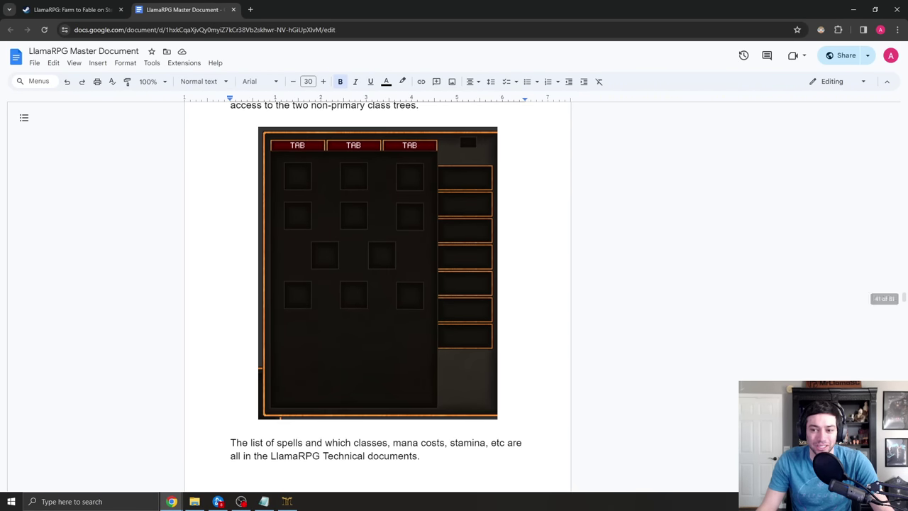
left_click_drag(904, 298, 904, 436)
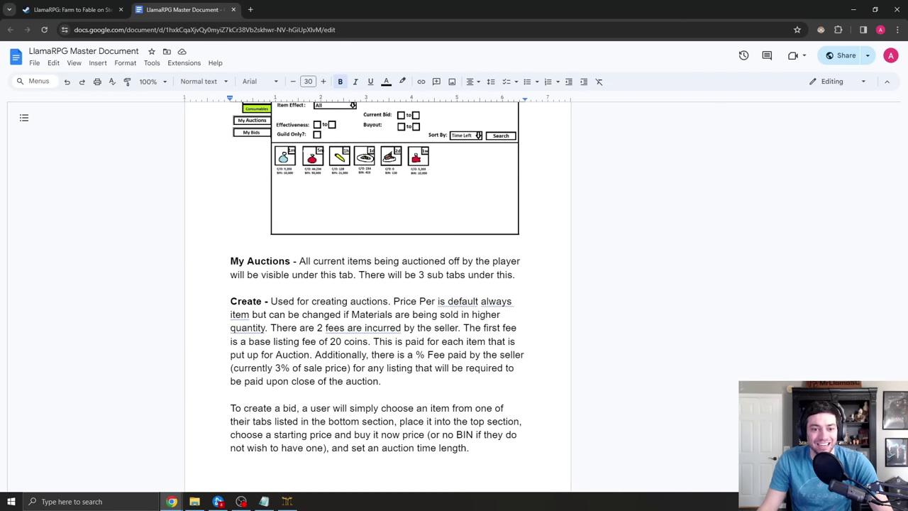
scroll(457, 318, "down", 5)
scroll(458, 318, "down", 5)
scroll(458, 318, "down", 5)
scroll(458, 318, "down", 4)
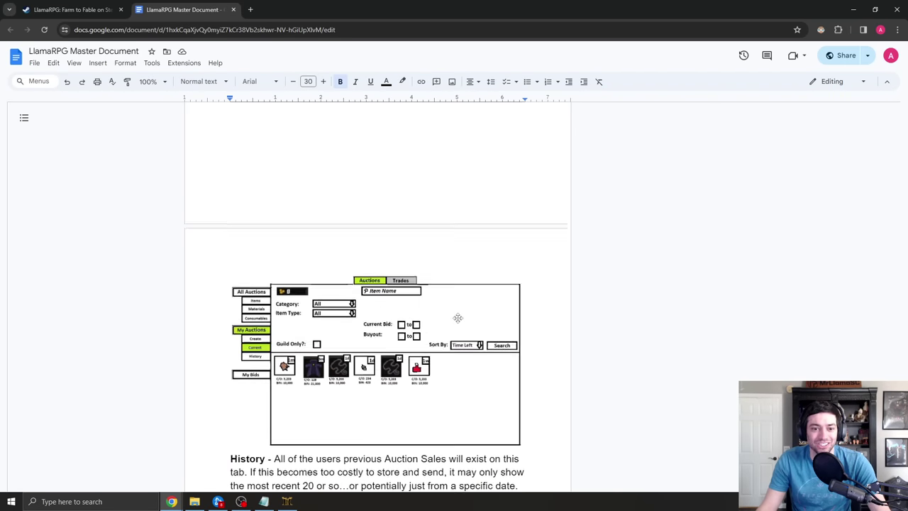
scroll(457, 318, "down", 5)
scroll(458, 318, "down", 5)
scroll(461, 316, "down", 5)
scroll(470, 313, "down", 5)
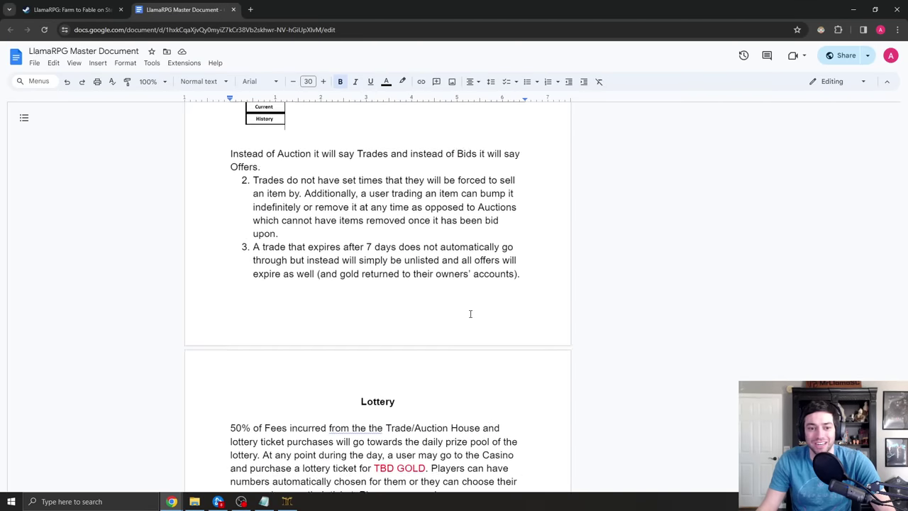
scroll(470, 313, "down", 8)
scroll(472, 312, "down", 8)
scroll(509, 317, "up", 6)
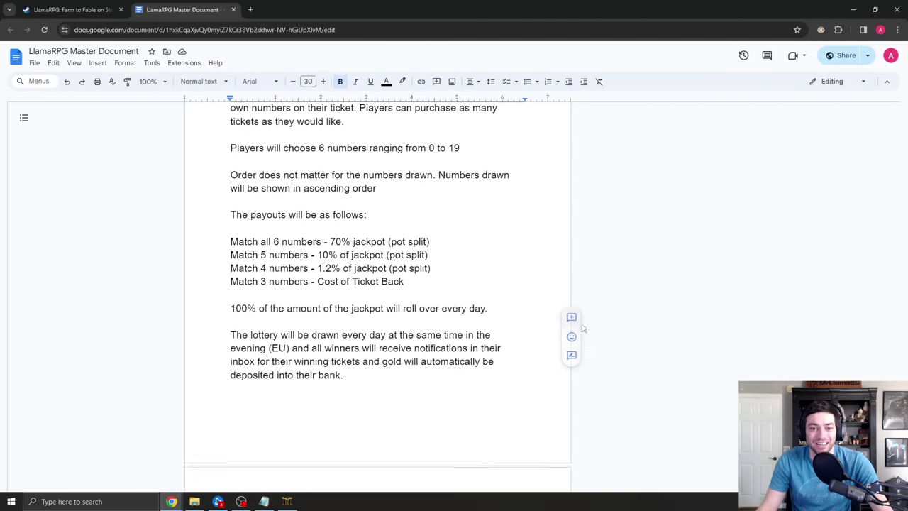
scroll(509, 317, "up", 6)
scroll(509, 317, "up", 5)
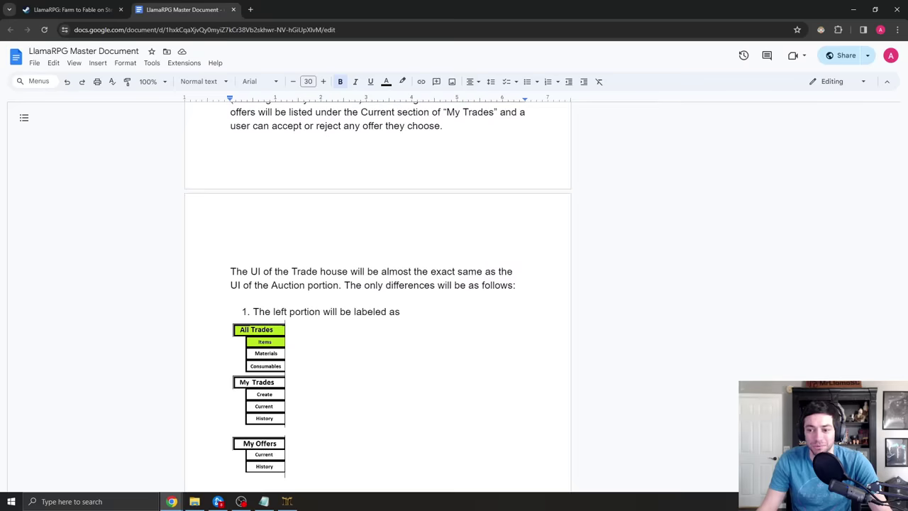
left_click_drag(902, 426, 882, 247)
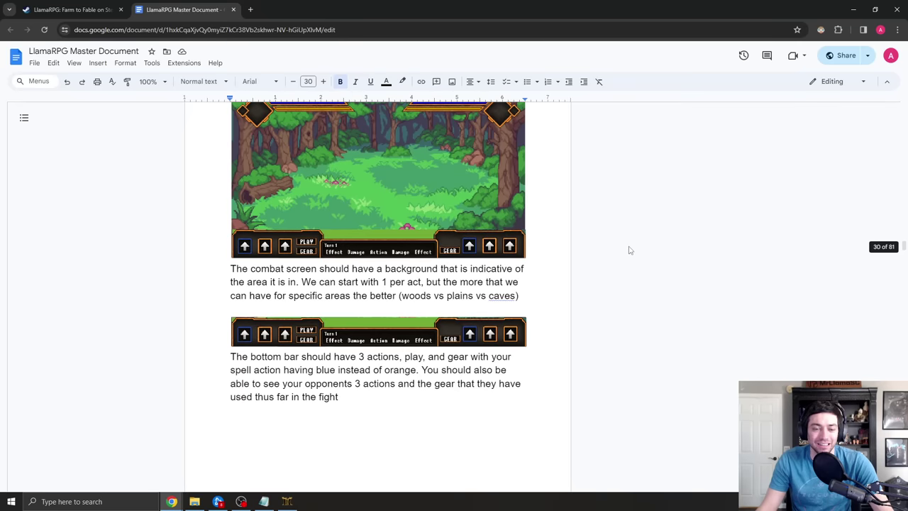
left_click_drag(628, 250, 640, 265)
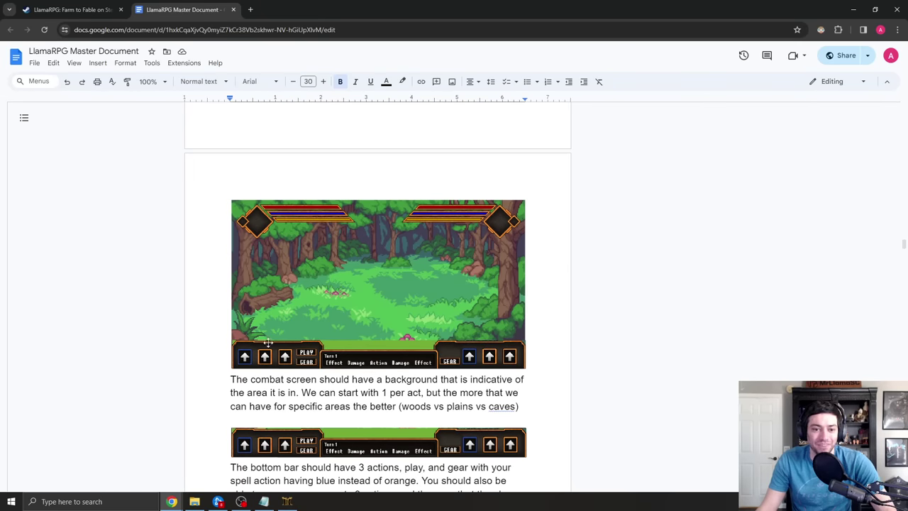
scroll(709, 319, "up", 8)
scroll(695, 345, "up", 8)
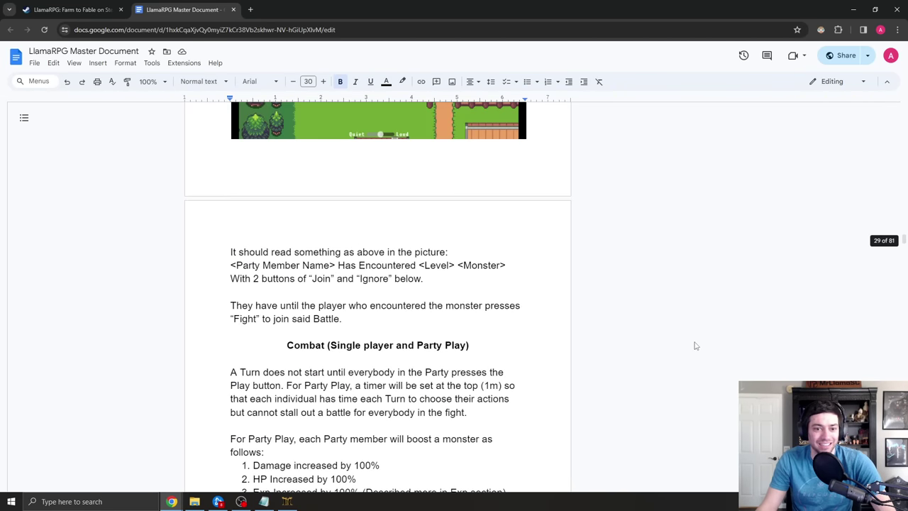
scroll(695, 345, "up", 8)
scroll(695, 345, "up", 8)
scroll(696, 344, "up", 8)
scroll(695, 344, "up", 8)
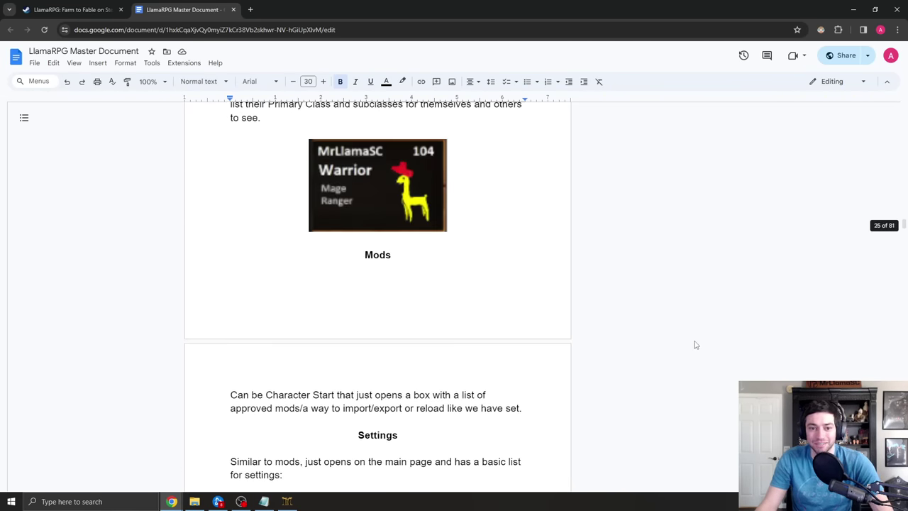
scroll(703, 342, "up", 8)
scroll(712, 341, "up", 8)
scroll(712, 340, "up", 10)
scroll(801, 242, "up", 10)
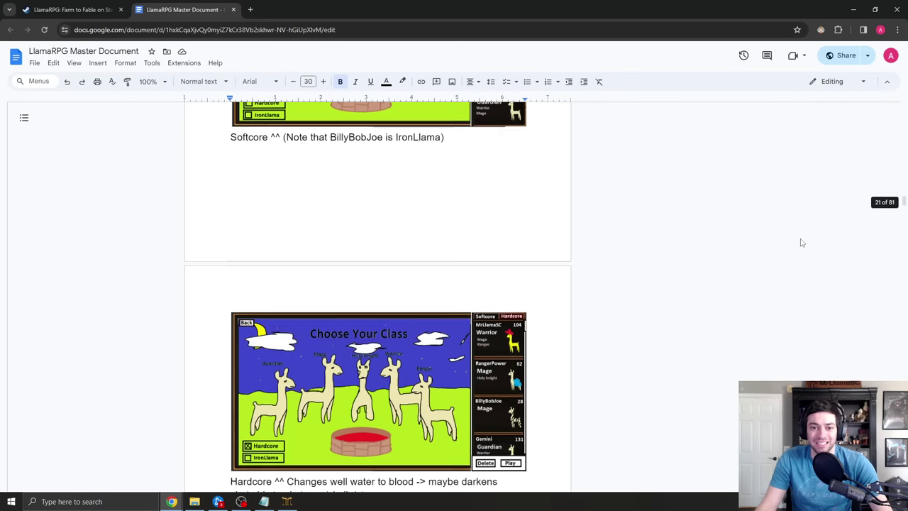
scroll(802, 242, "up", 5)
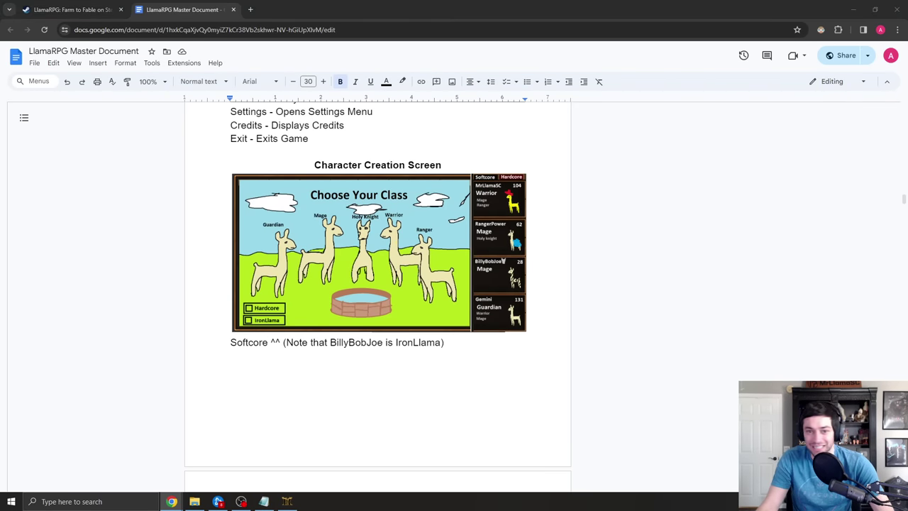
Bring up the LlamaRPG Technical Docs spreadsheet in its own tab
left_click_drag(539, 10, 298, 10)
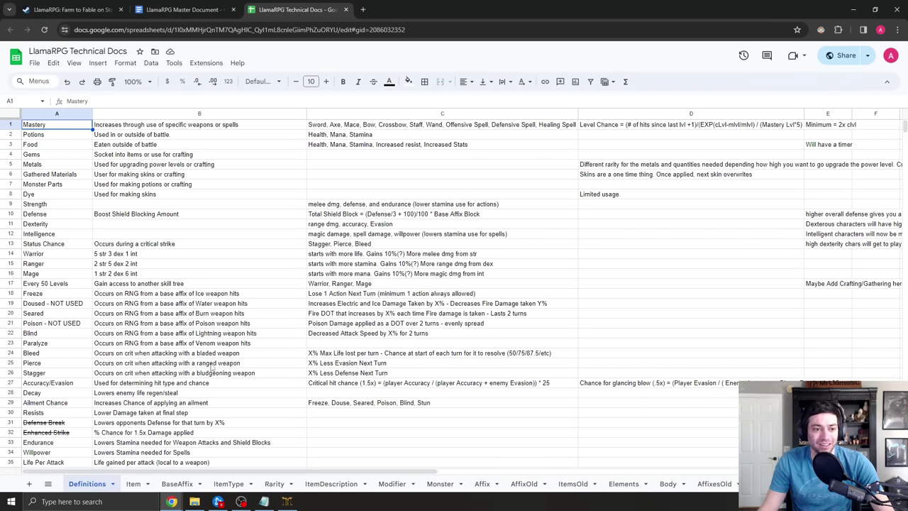
scroll(217, 335, "down", 8)
scroll(217, 335, "down", 8)
scroll(217, 335, "up", 16)
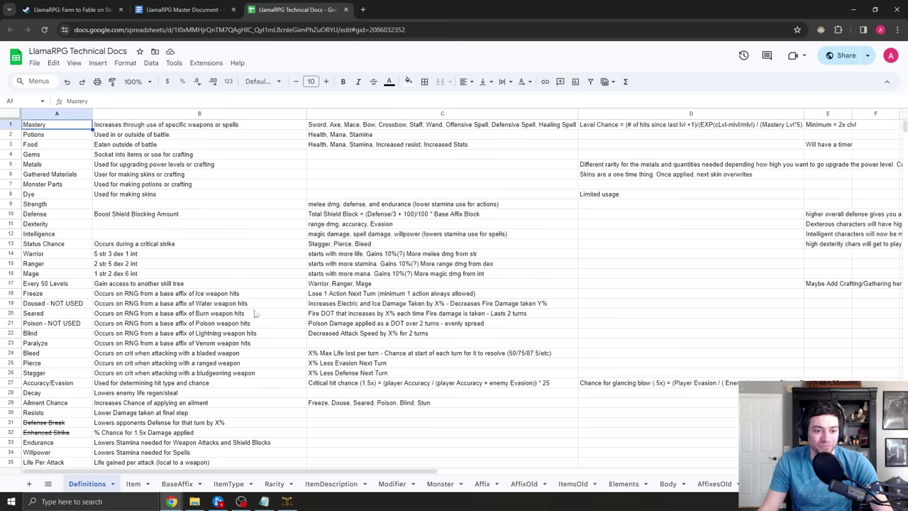
scroll(190, 387, "down", 5)
Step through the Item, BaseAffix, ItemType, Rarity, ItemDescription, Modifier, Monster and Affix sheets
right_click(134, 483)
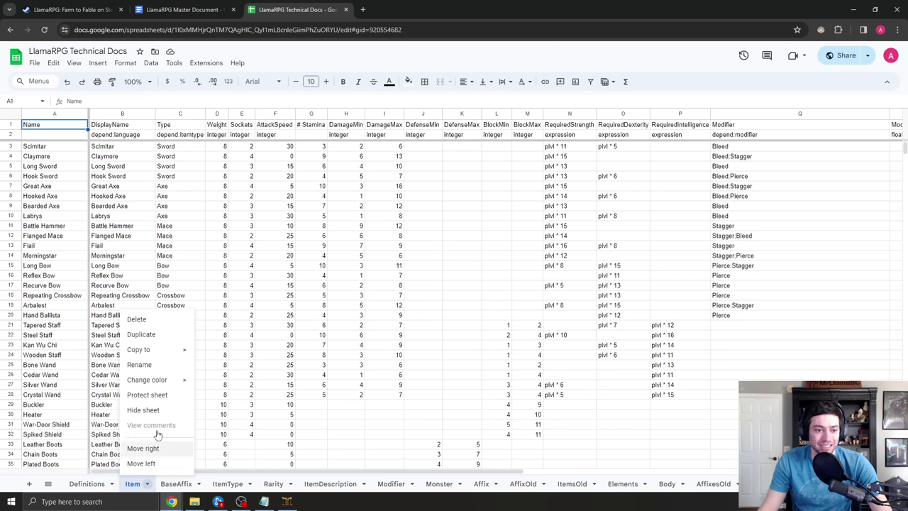
left_click(176, 483)
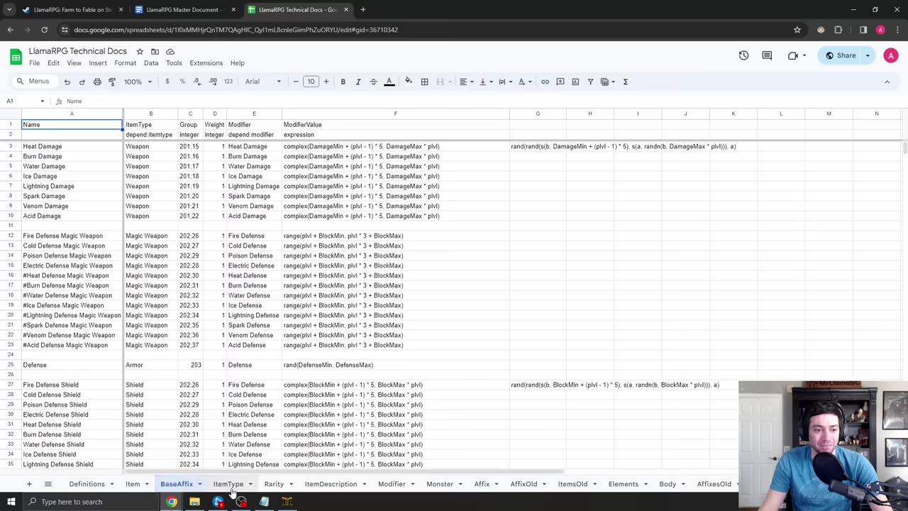
left_click(228, 483)
left_click(273, 483)
left_click(332, 483)
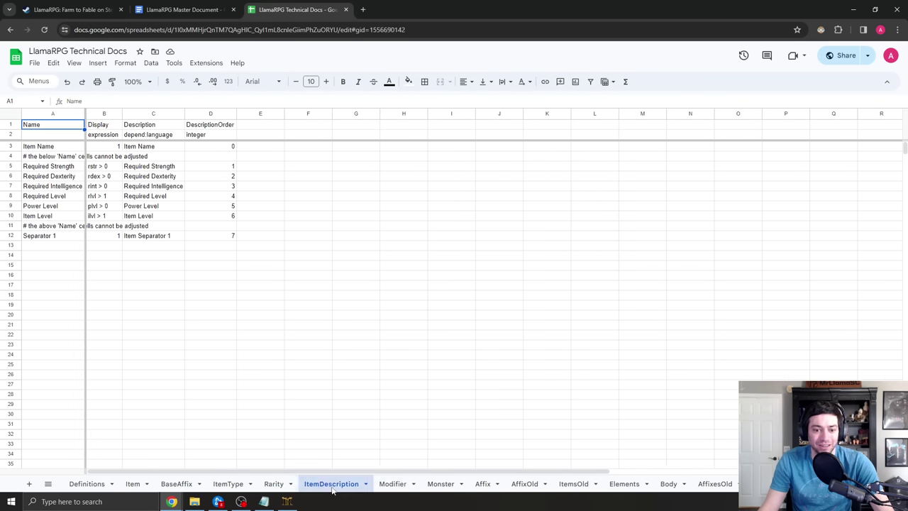
left_click(392, 483)
scroll(326, 383, "down", 10)
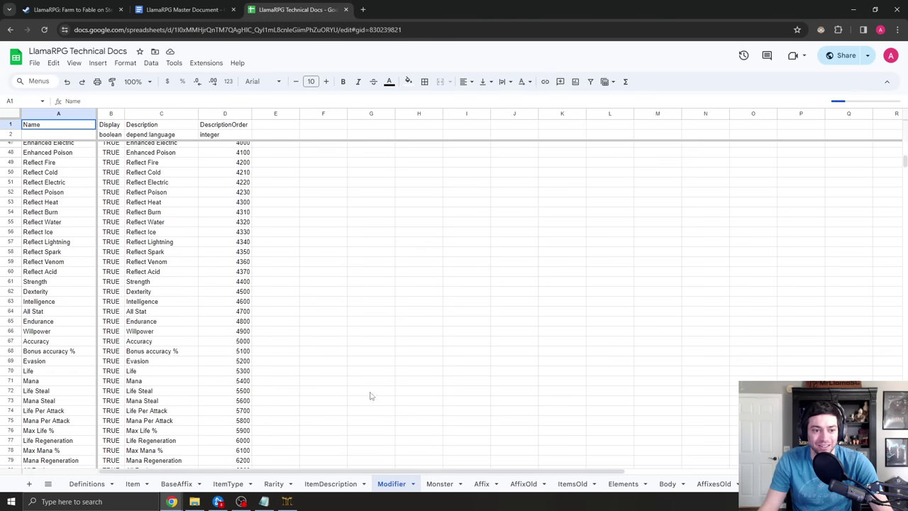
left_click(439, 483)
mouse_move(418, 469)
left_mouse_down()
mouse_move(481, 474)
mouse_move(397, 470)
left_mouse_up()
left_click(483, 483)
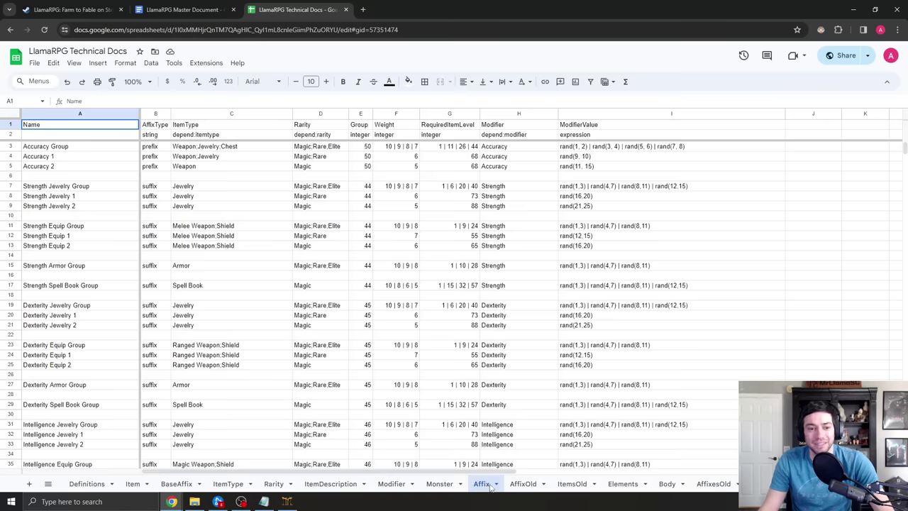
scroll(368, 249, "down", 10)
scroll(368, 249, "down", 10)
scroll(368, 250, "down", 10)
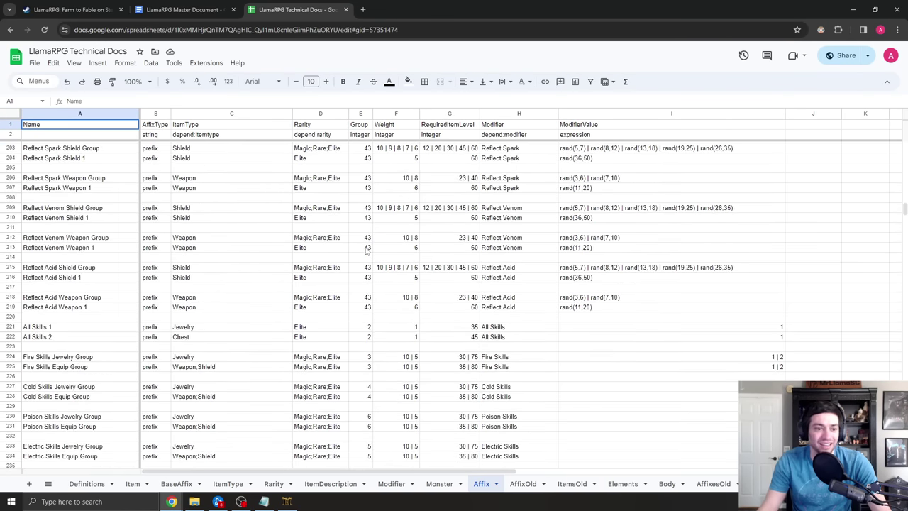
scroll(367, 250, "down", 10)
scroll(376, 269, "down", 10)
scroll(468, 288, "down", 10)
scroll(477, 256, "down", 8)
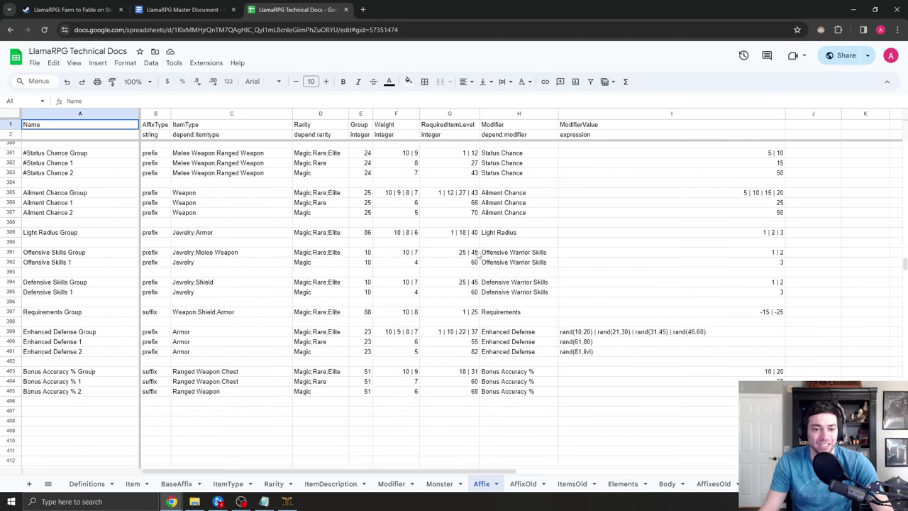
scroll(477, 255, "up", 8)
scroll(426, 262, "up", 8)
scroll(391, 269, "up", 8)
scroll(341, 273, "up", 6)
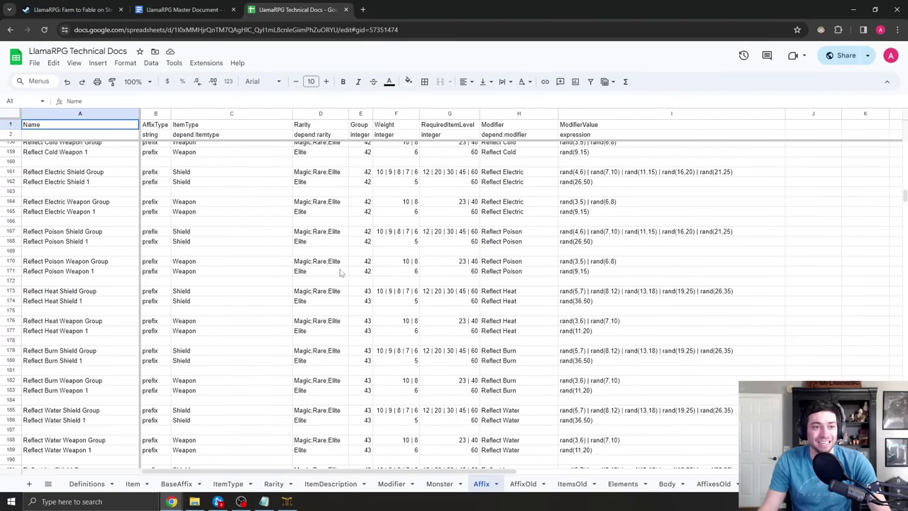
Switch back to the LlamaRPG: Farm to Fable Steam store page tab
left_click(71, 9)
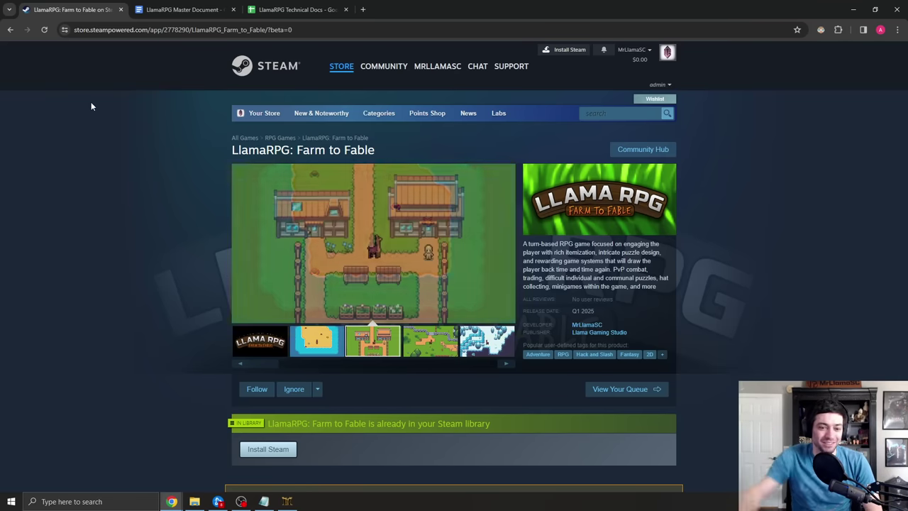
scroll(55, 167, "down", 5)
scroll(90, 231, "up", 3)
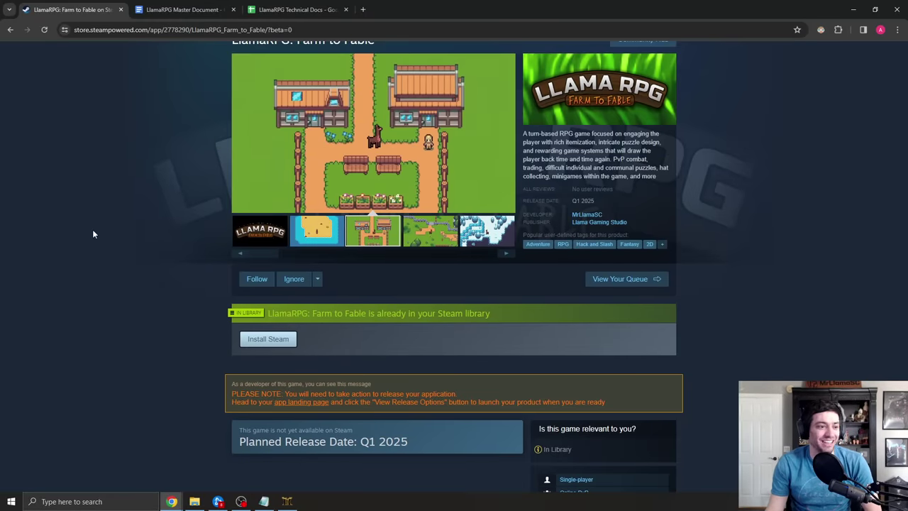